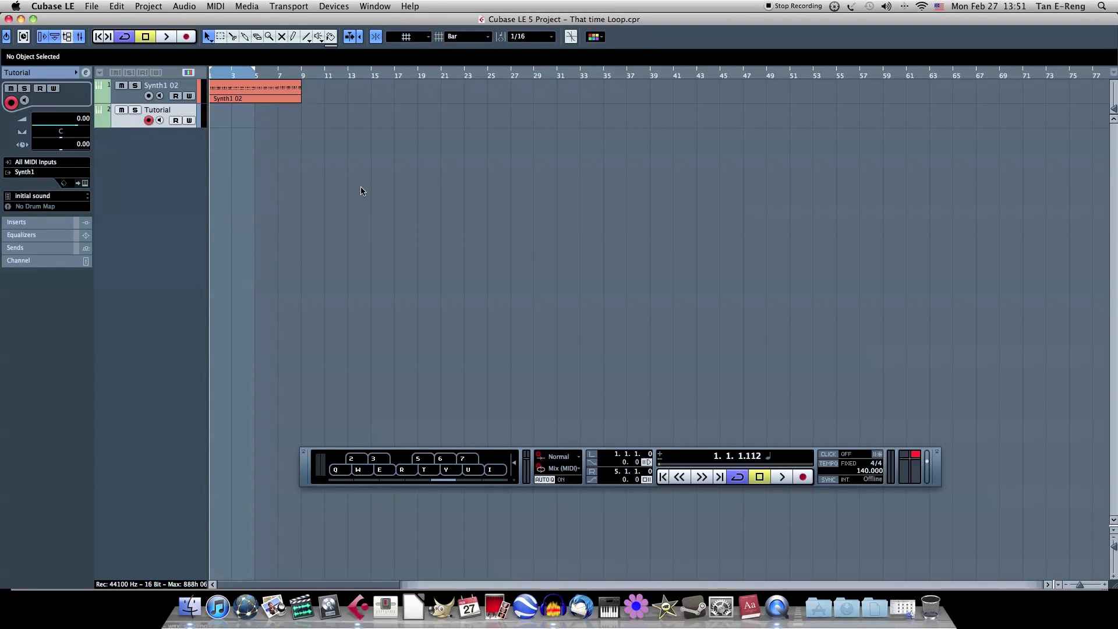
# Select the Synth1 02 track in the track list.
pyautogui.click(181, 90)
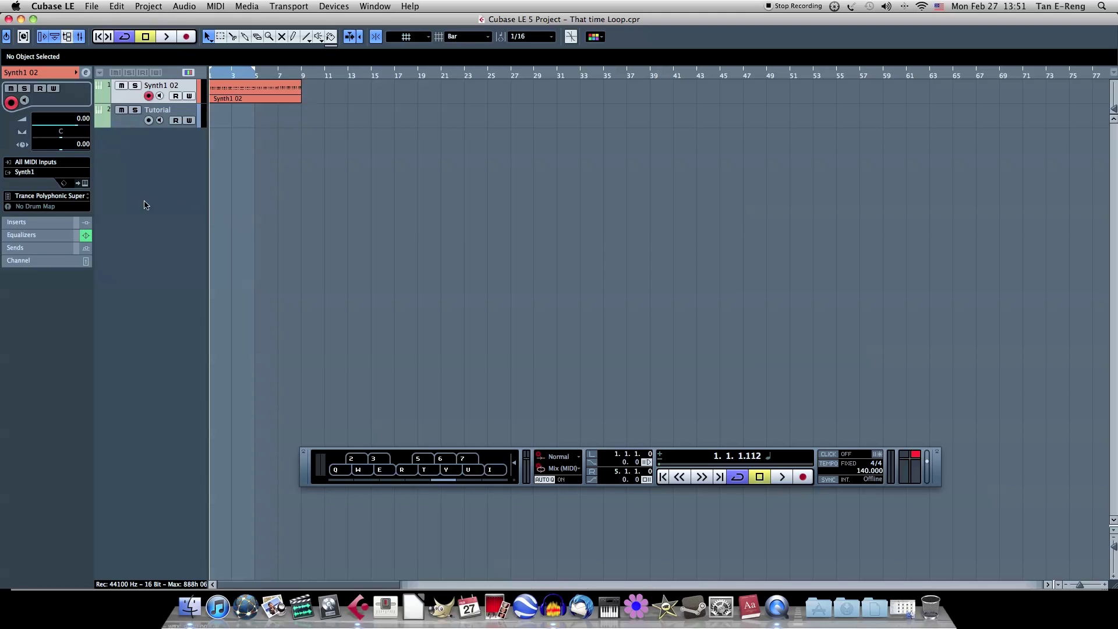
pyautogui.click(85, 183)
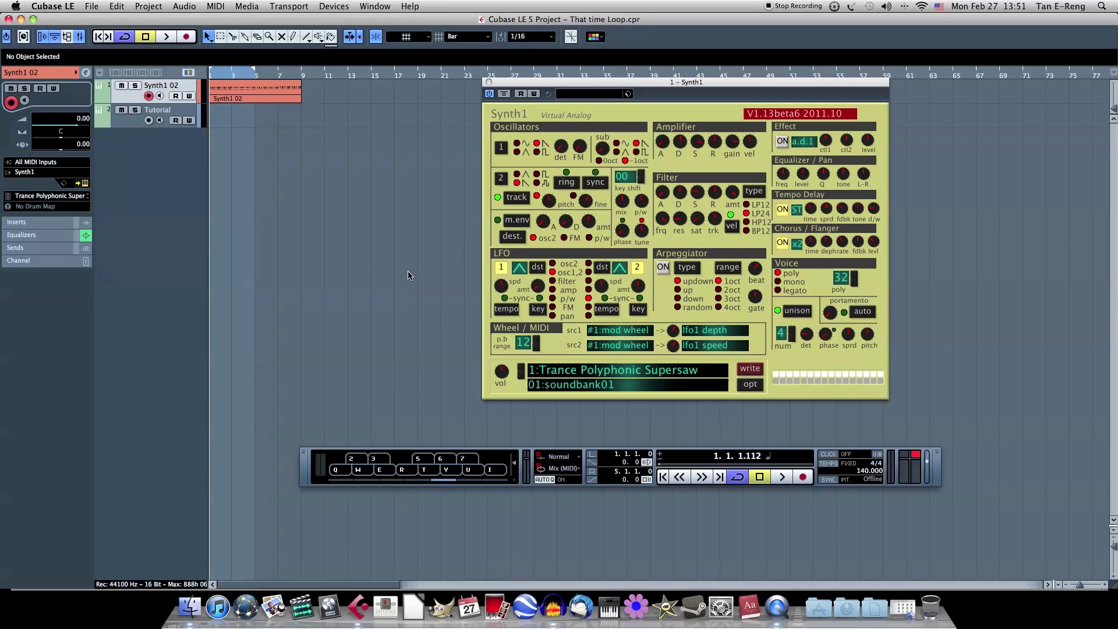
pyautogui.doubleClick(250, 93)
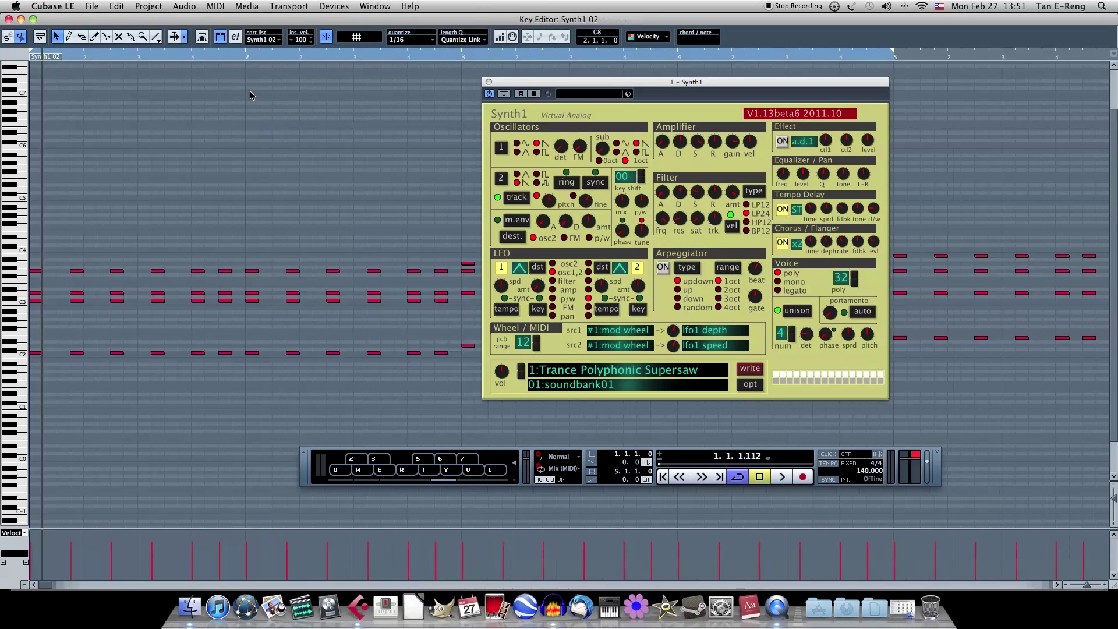
pyautogui.click(7, 19)
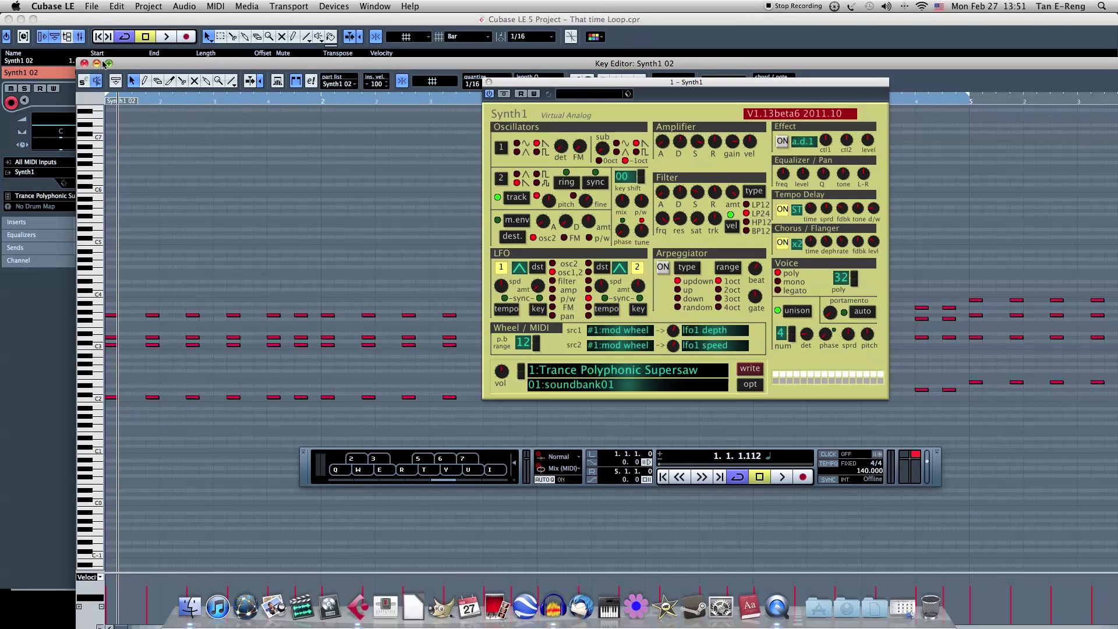
pyautogui.click(84, 64)
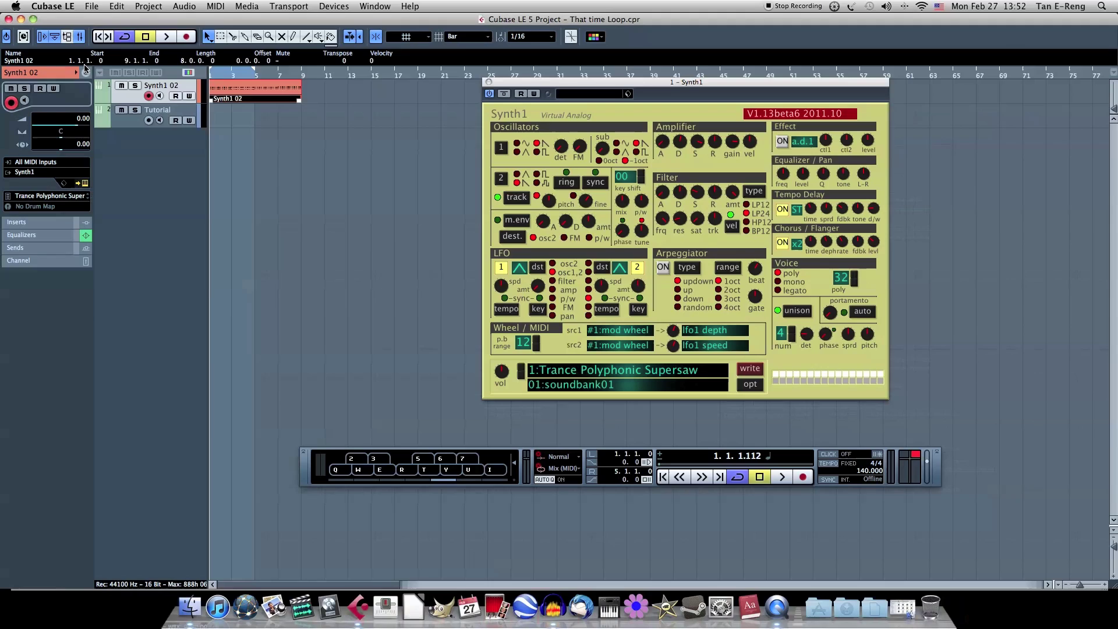
pyautogui.click(783, 477)
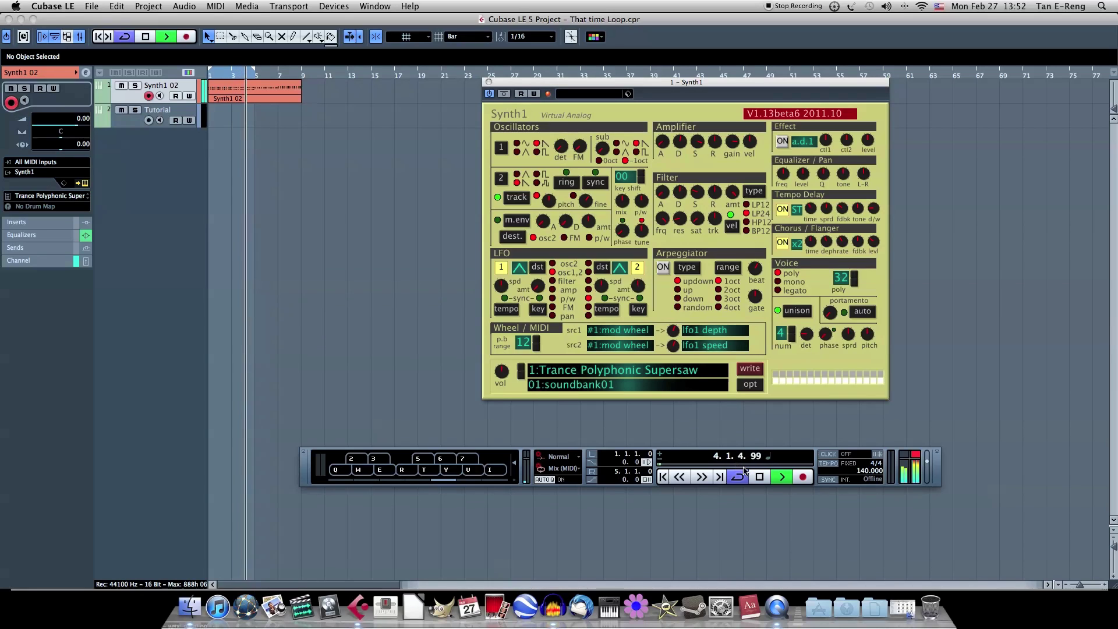
pyautogui.click(762, 478)
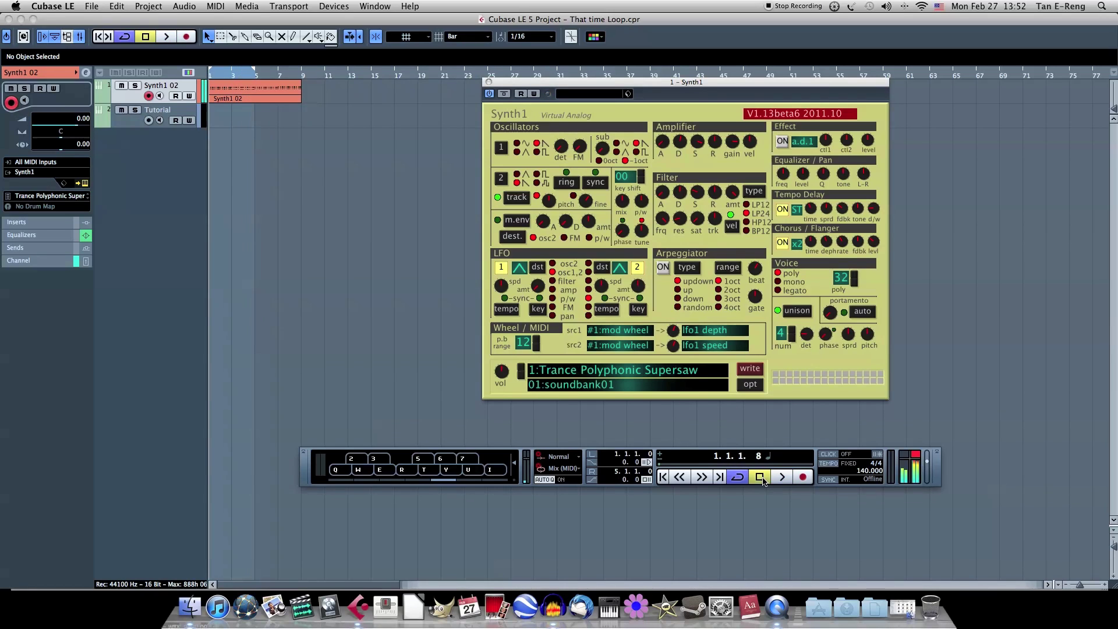
# Close Synth1, briefly view the Synth1 02 clip in the Key Editor, then select the Tutorial track.
pyautogui.click(489, 82)
pyautogui.doubleClick(277, 96)
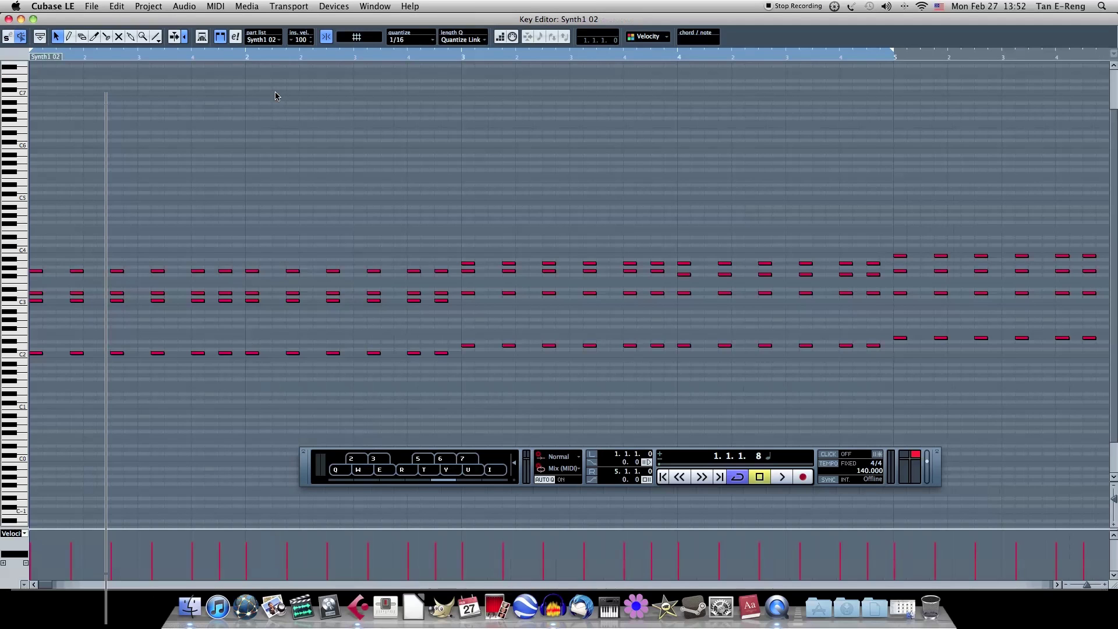
pyautogui.click(9, 20)
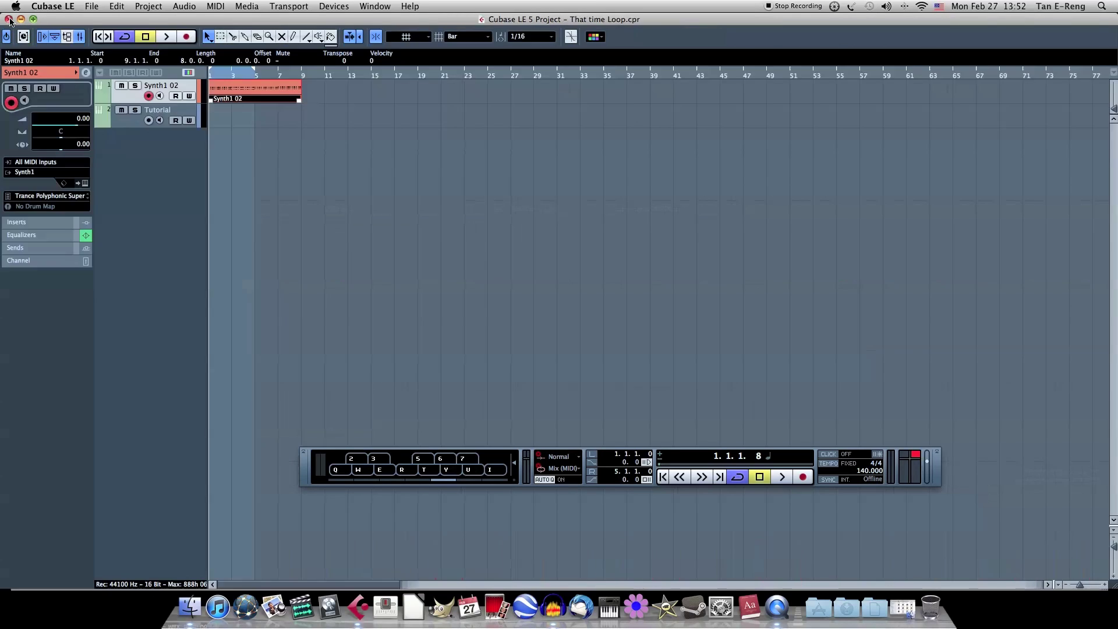
pyautogui.click(367, 182)
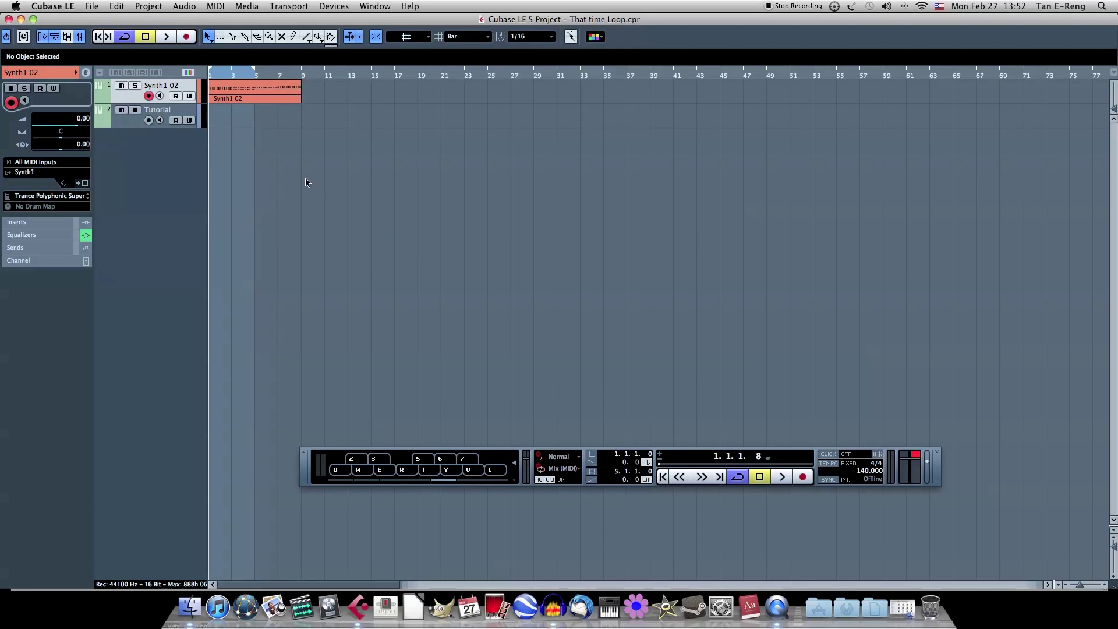
pyautogui.click(129, 125)
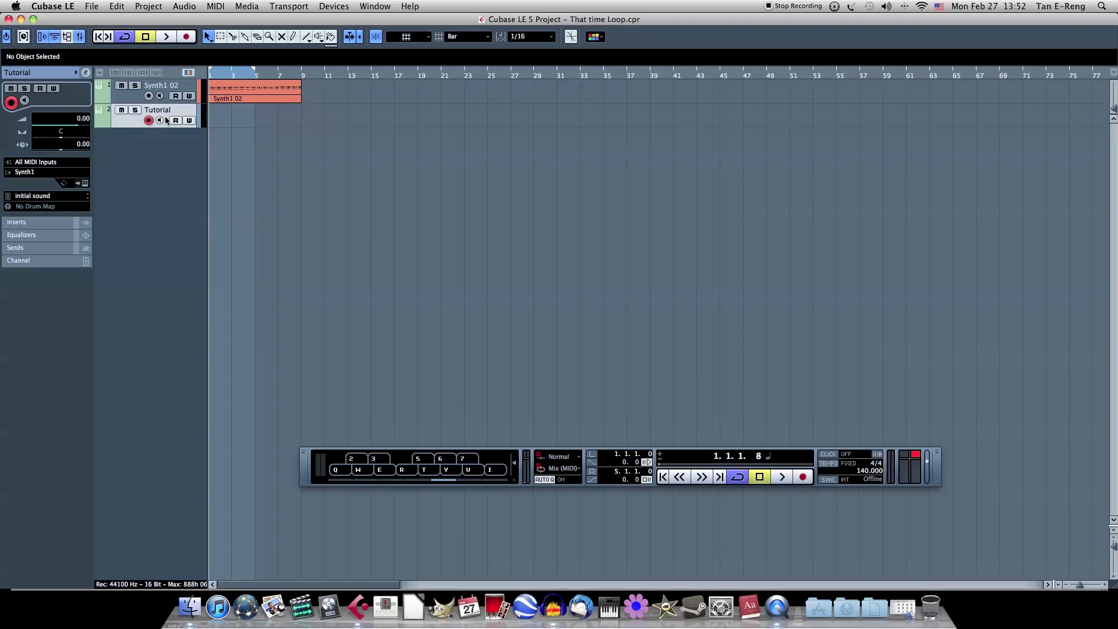
# Open the Tutorial track's Synth1 and load program 3, initial sound, from soundbank01.
pyautogui.click(85, 184)
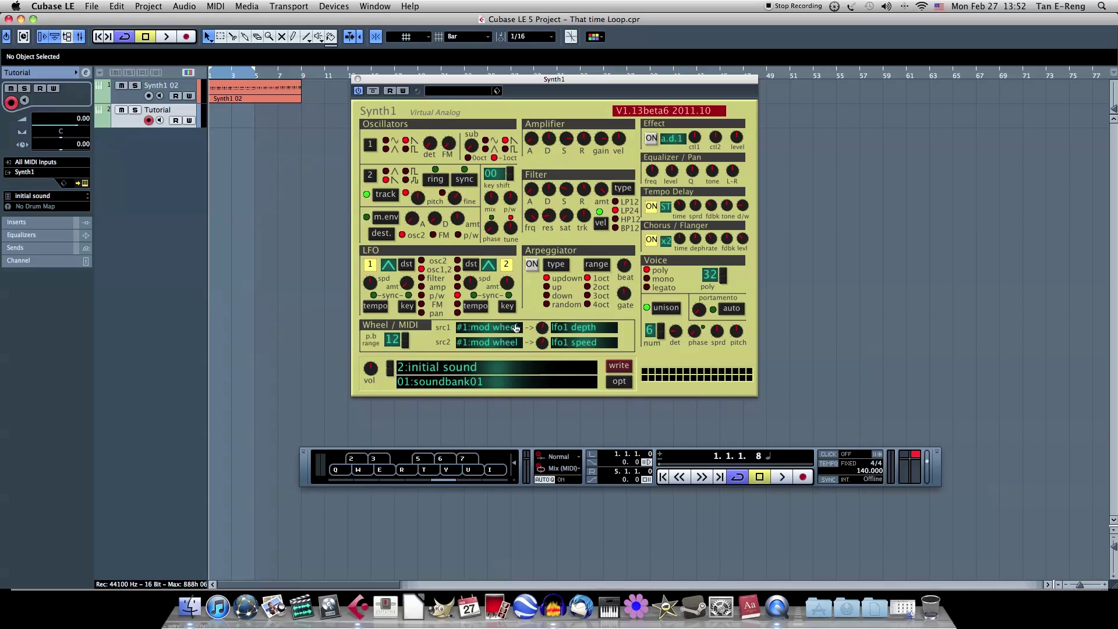
pyautogui.click(533, 372)
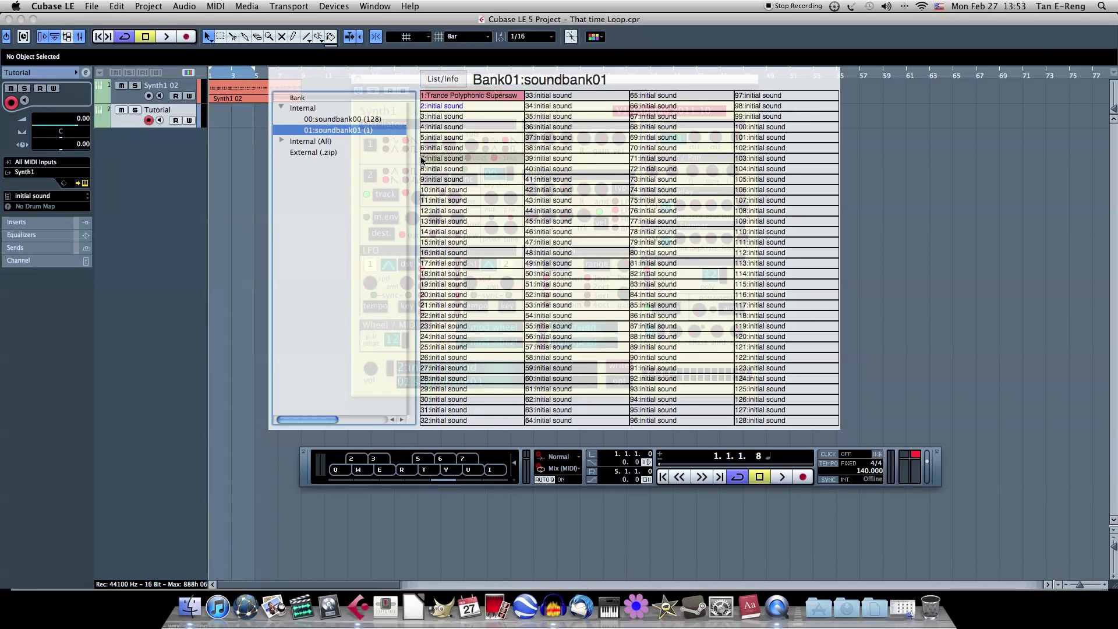
pyautogui.click(458, 118)
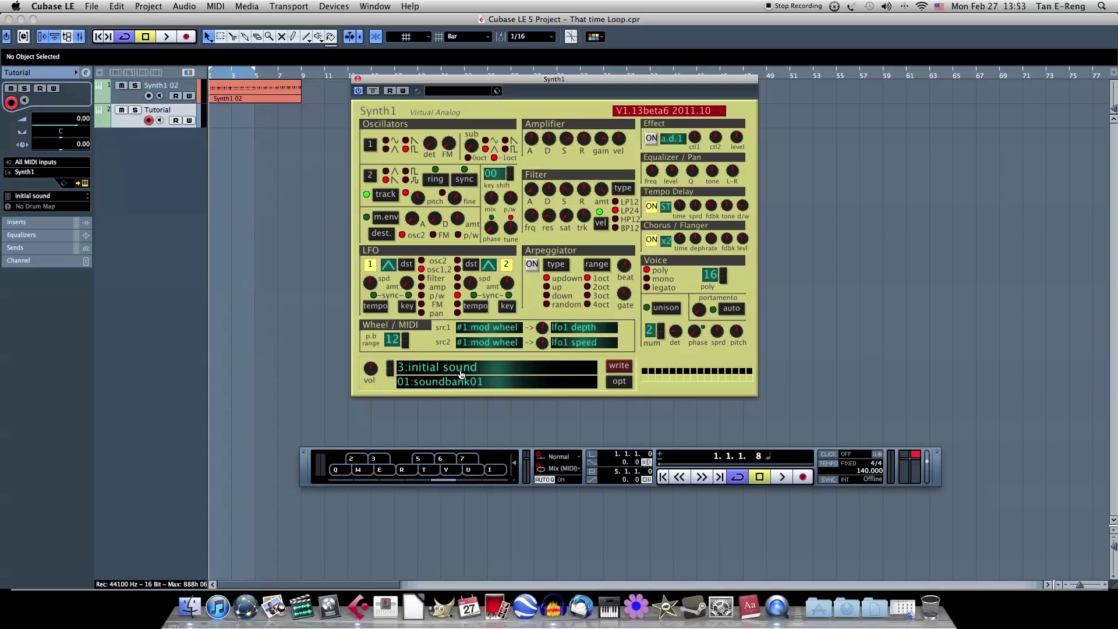
# Play test notes on the Tutorial track's initial sound and adjust the Amplifier attack knob.
pyautogui.press('q')
pyautogui.press('q')
pyautogui.press('q')
pyautogui.press('q')
pyautogui.moveTo(533, 141); pyautogui.dragTo(564, 233)
pyautogui.press('q')
pyautogui.press('q')
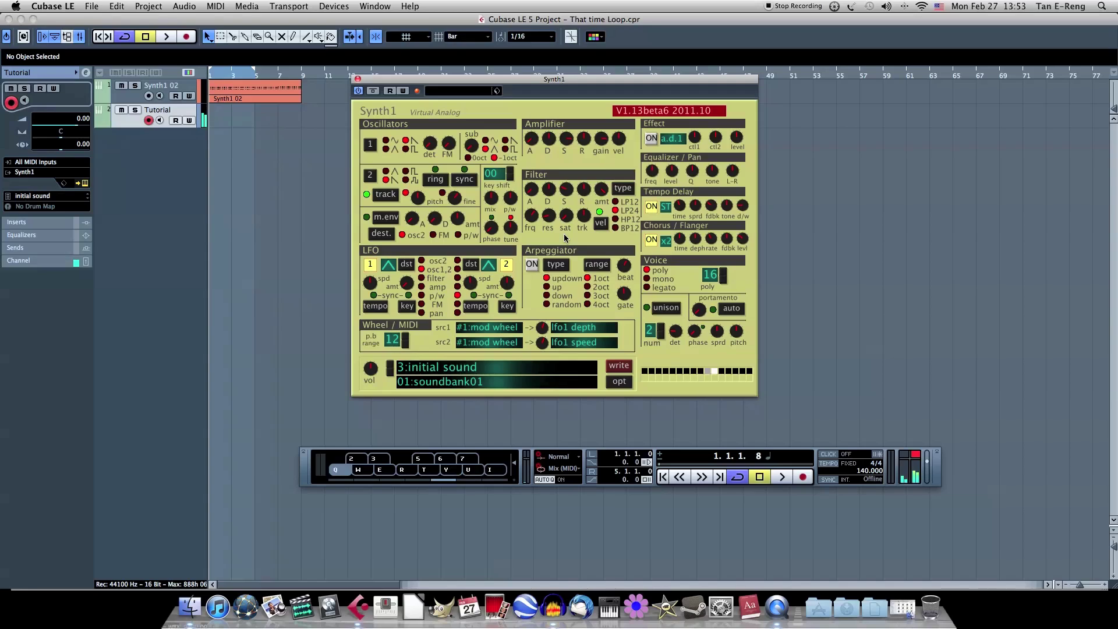
pyautogui.press('i')
# Raise Synth1's Voice poly value from 20 to 32 and play test notes.
pyautogui.scroll(4, 725, 275)
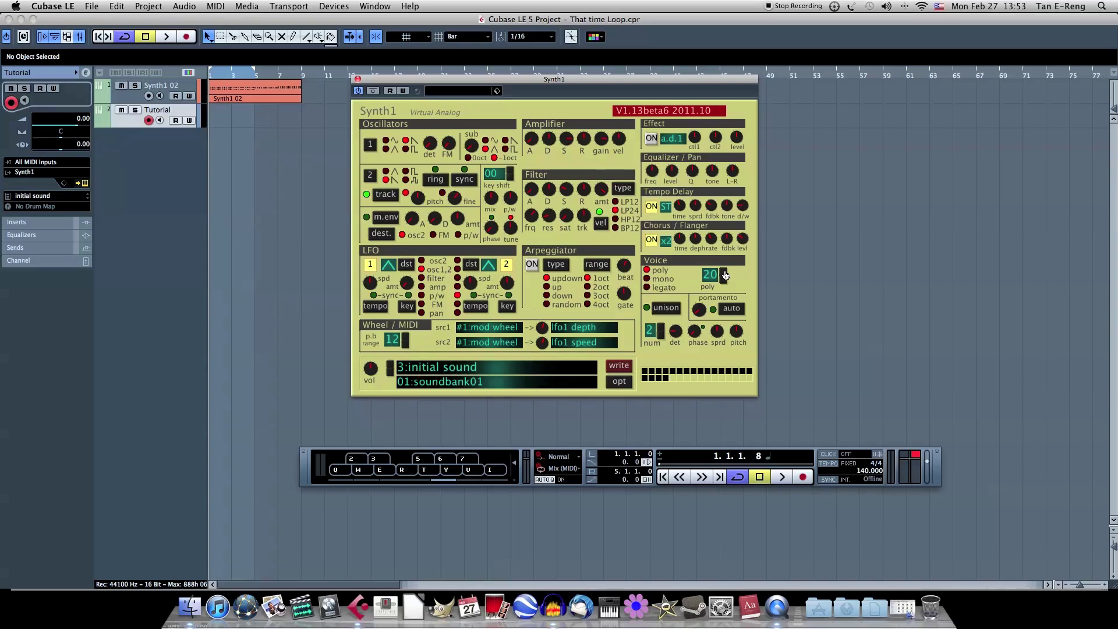
pyautogui.scroll(10, 725, 275)
pyautogui.scroll(2, 725, 275)
pyautogui.press('q')
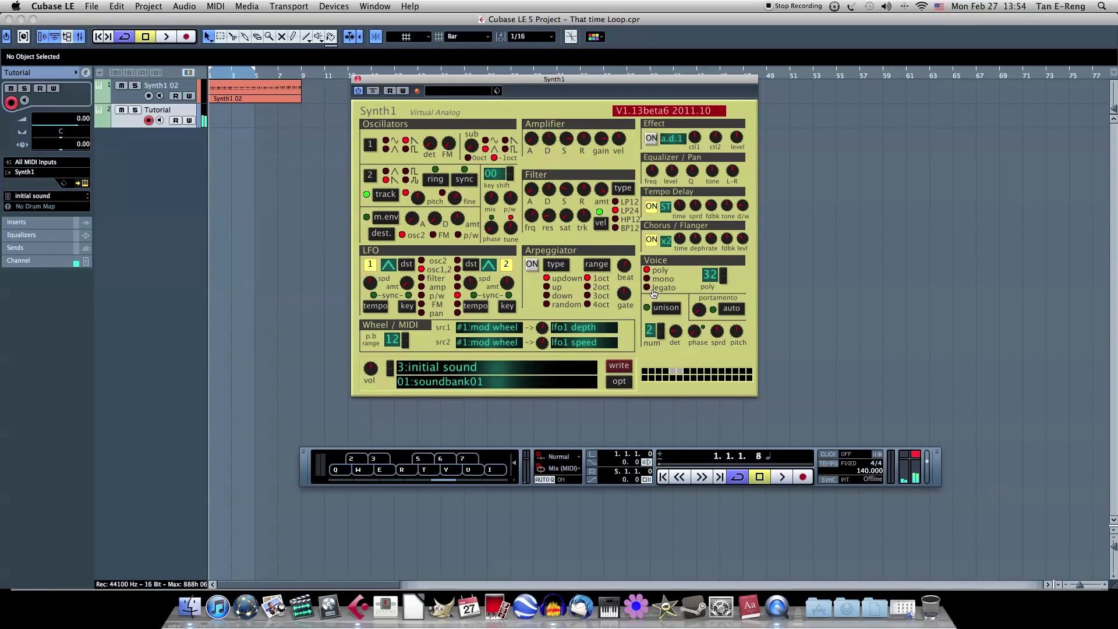
pyautogui.press('q')
pyautogui.press('q')
pyautogui.press('q')
pyautogui.press('q')
pyautogui.press('q')
pyautogui.press('t')
pyautogui.press('t')
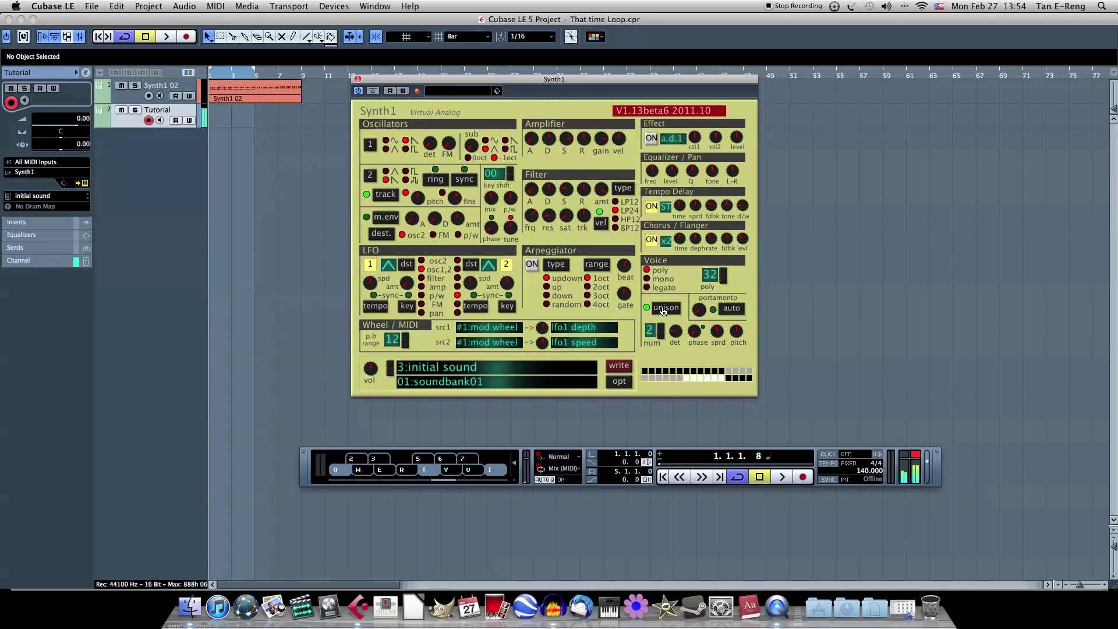
pyautogui.press('t')
pyautogui.press('t')
pyautogui.press('e')
pyautogui.press('u')
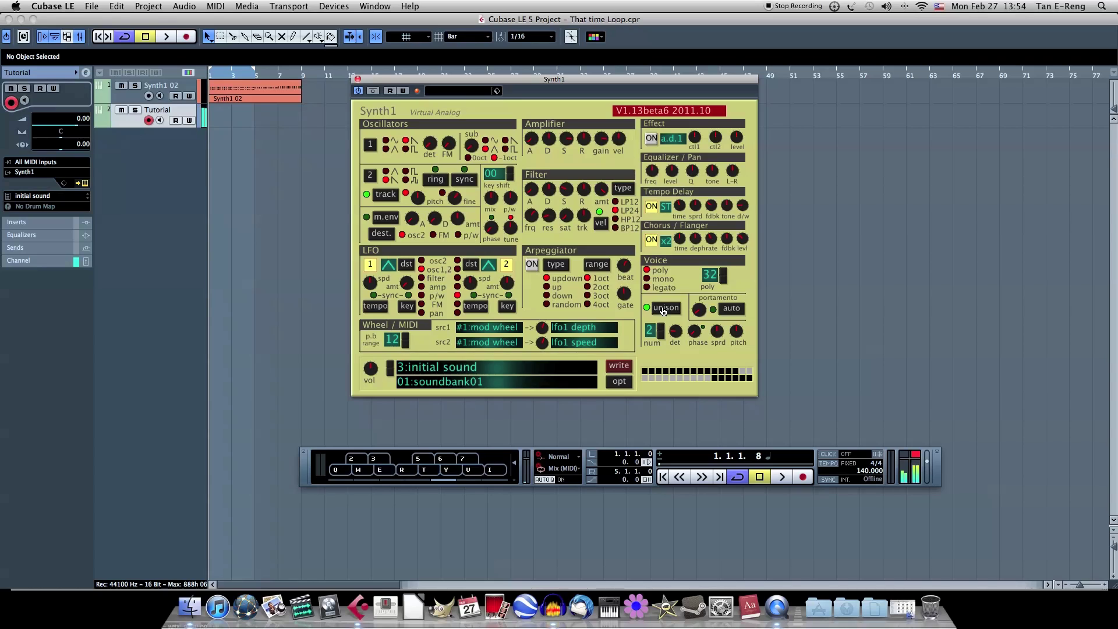
pyautogui.press('t')
pyautogui.press('r')
pyautogui.press('t')
pyautogui.press('r')
pyautogui.press('t')
pyautogui.press('i')
pyautogui.press('t')
pyautogui.press('e')
pyautogui.press('t')
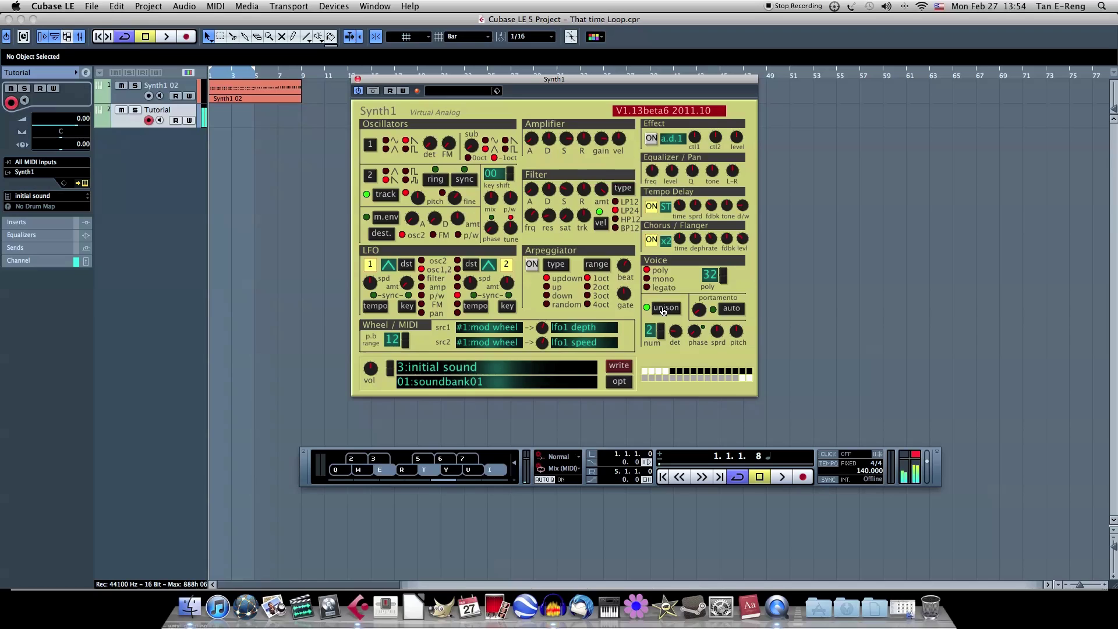
pyautogui.press('t')
pyautogui.press('u')
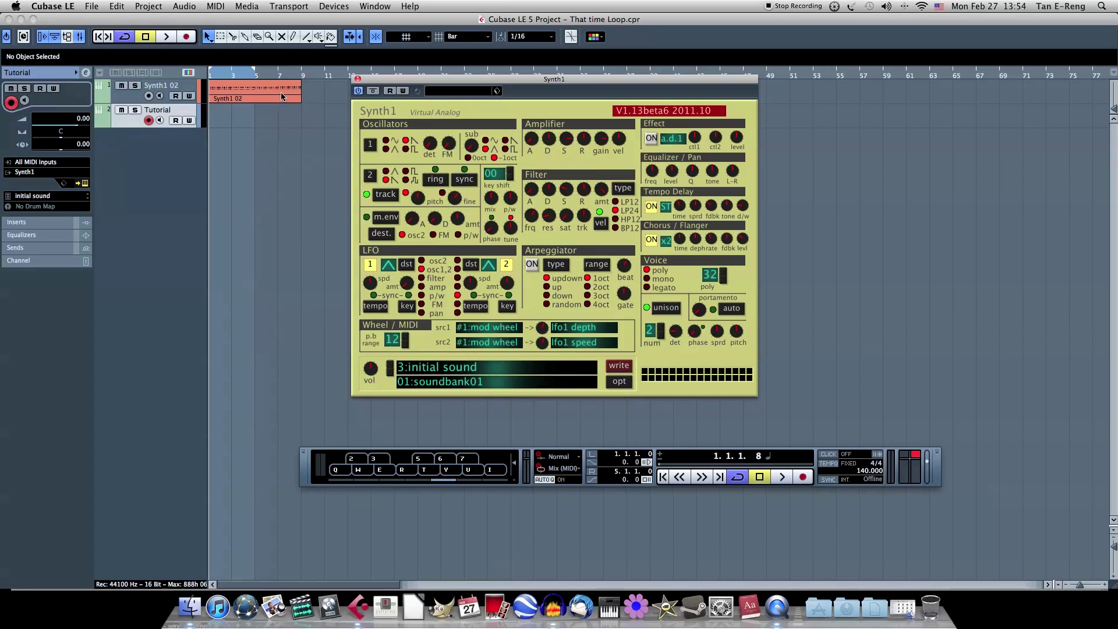
# Drag the Synth1 02 part onto the Tutorial track, deselect it, and play then stop the project.
pyautogui.moveTo(281, 97); pyautogui.dragTo(282, 113)
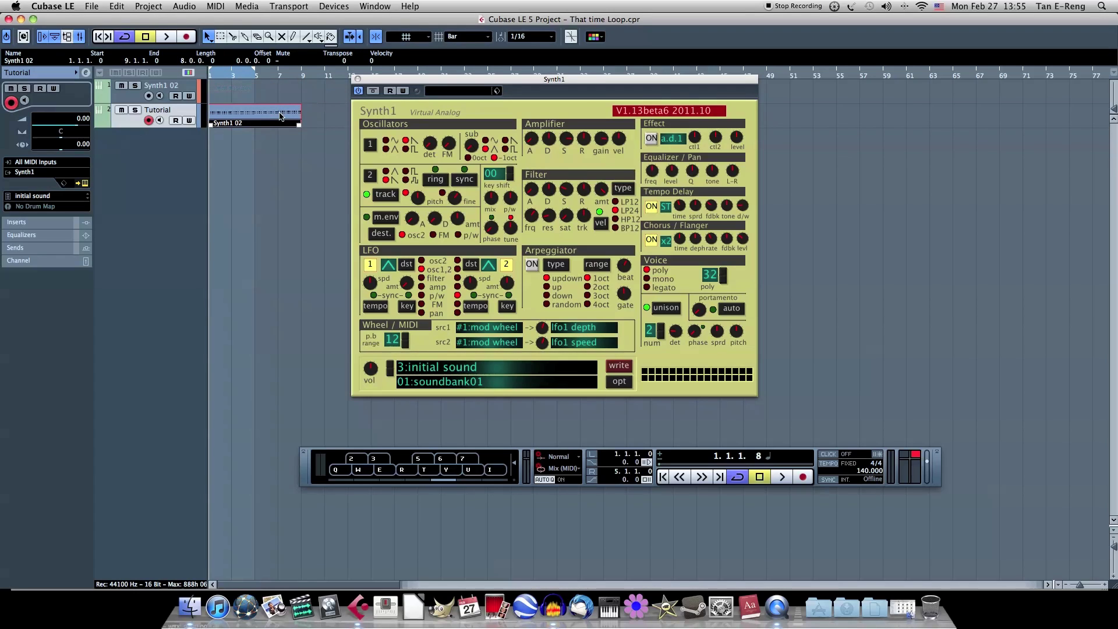
pyautogui.click(293, 223)
pyautogui.press('space')
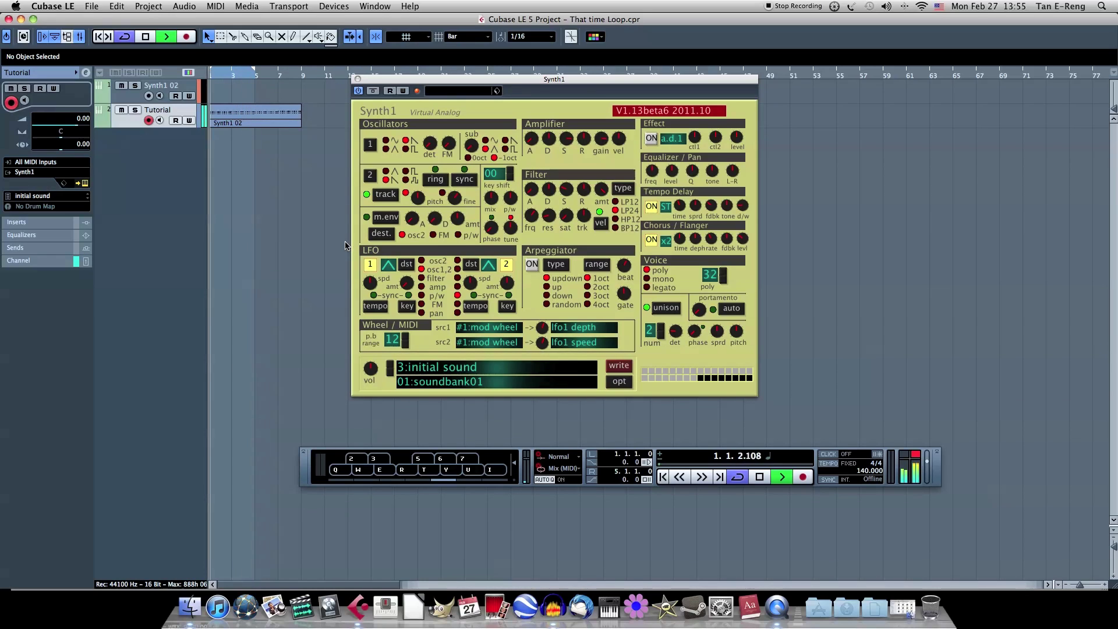
pyautogui.press('space')
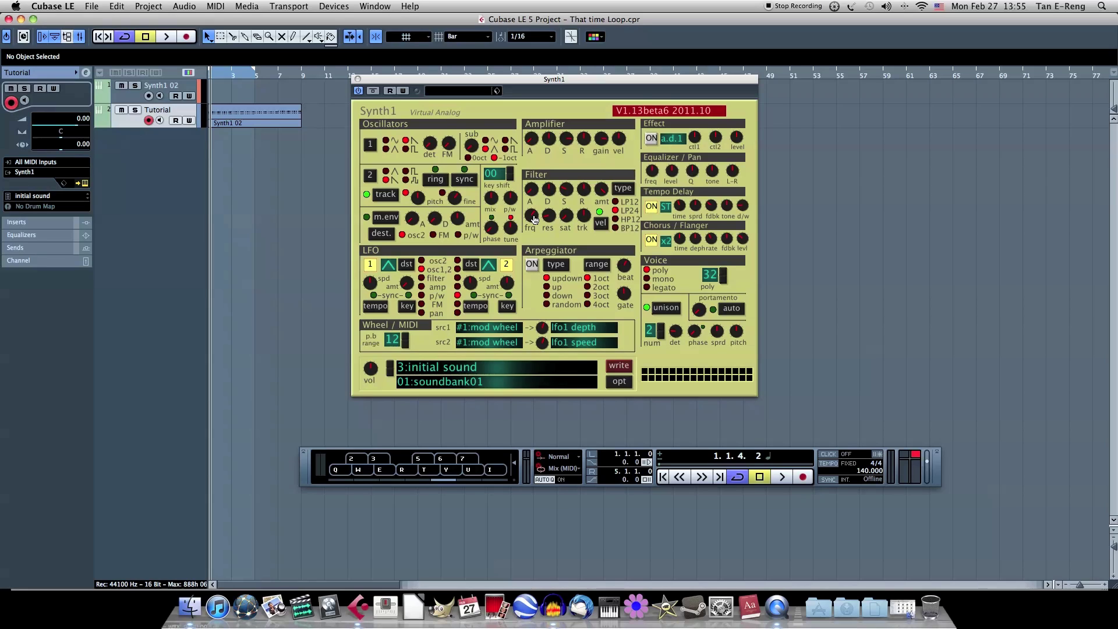
pyautogui.press('space')
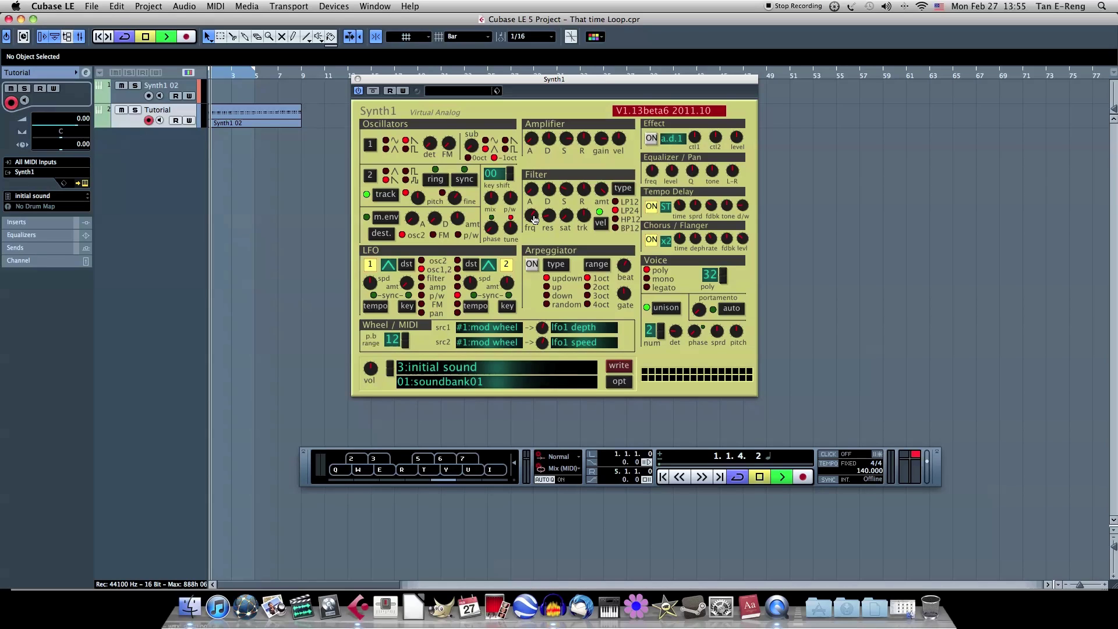
pyautogui.moveTo(547, 216); pyautogui.dragTo(548, 163)
pyautogui.press('space')
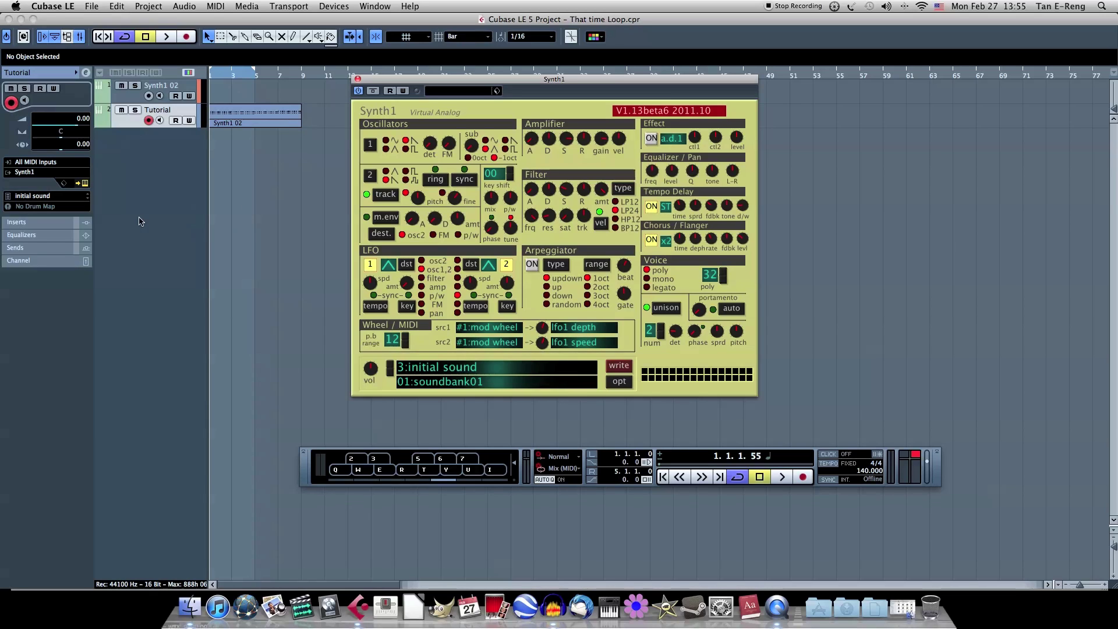
# Enable EQ band 4, the 12000 Hz high shelf, boost it 2.2 dB, and audition playback.
pyautogui.click(69, 235)
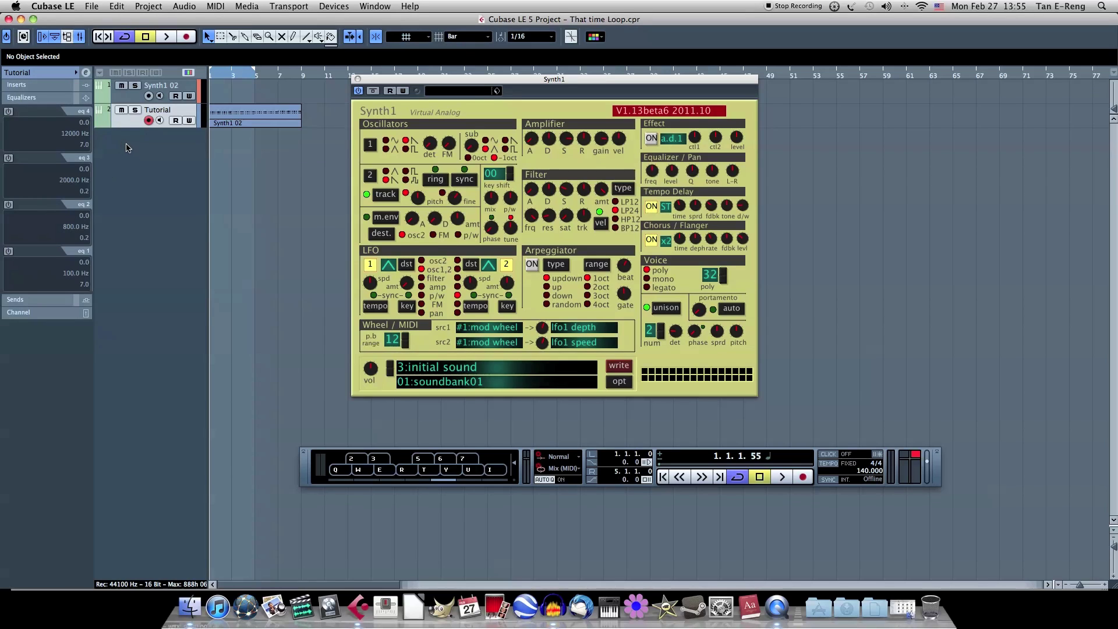
pyautogui.click(8, 112)
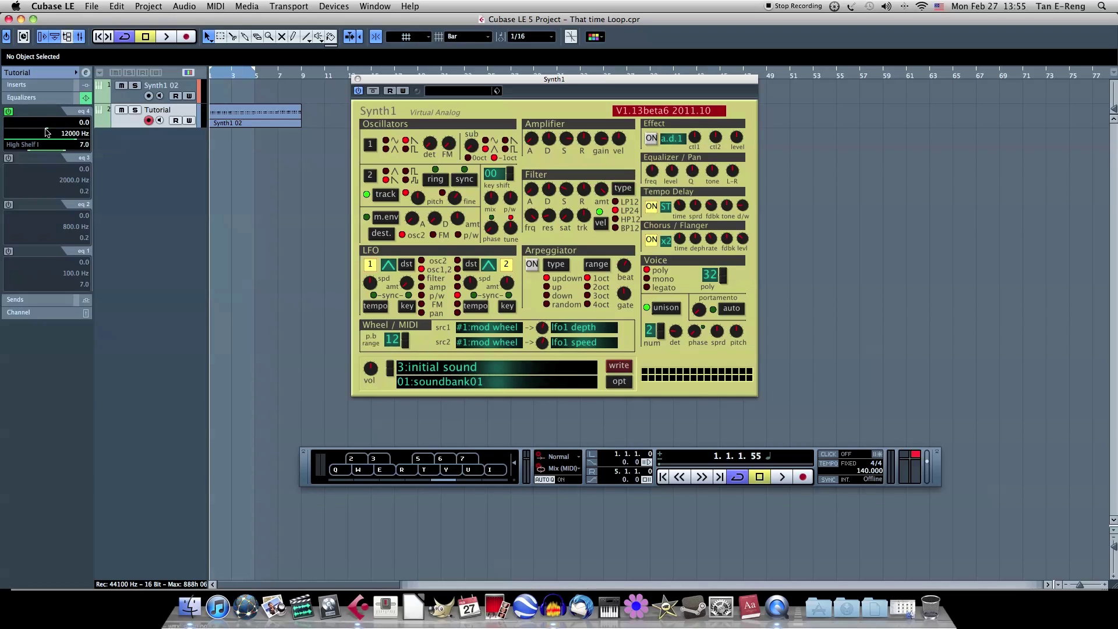
pyautogui.moveTo(47, 132); pyautogui.dragTo(51, 131)
pyautogui.press('q')
pyautogui.press('space')
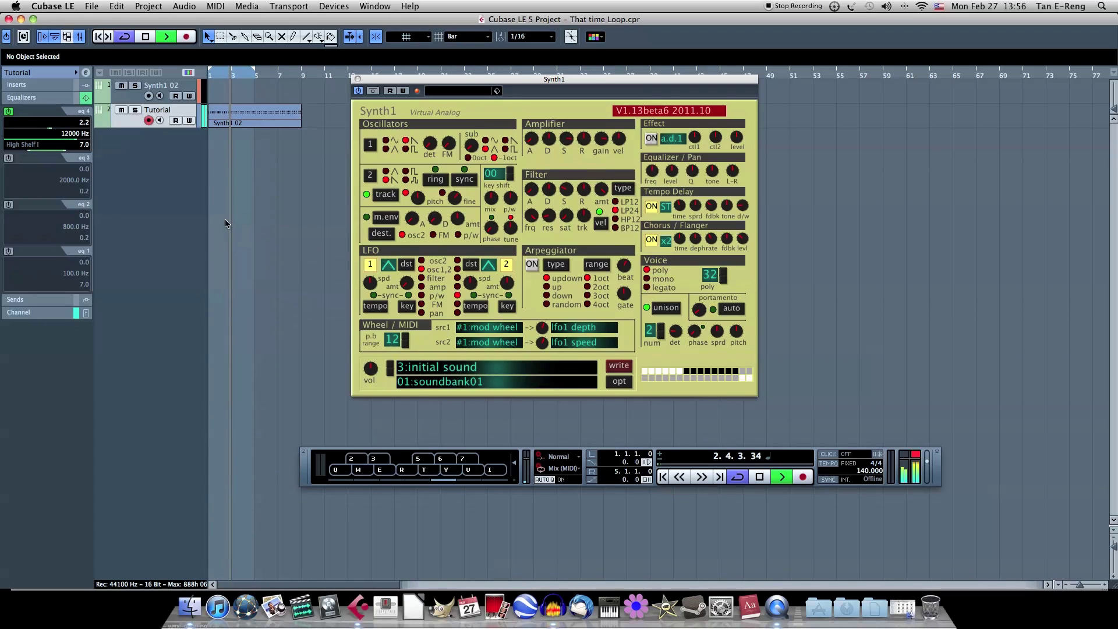
pyautogui.press('space')
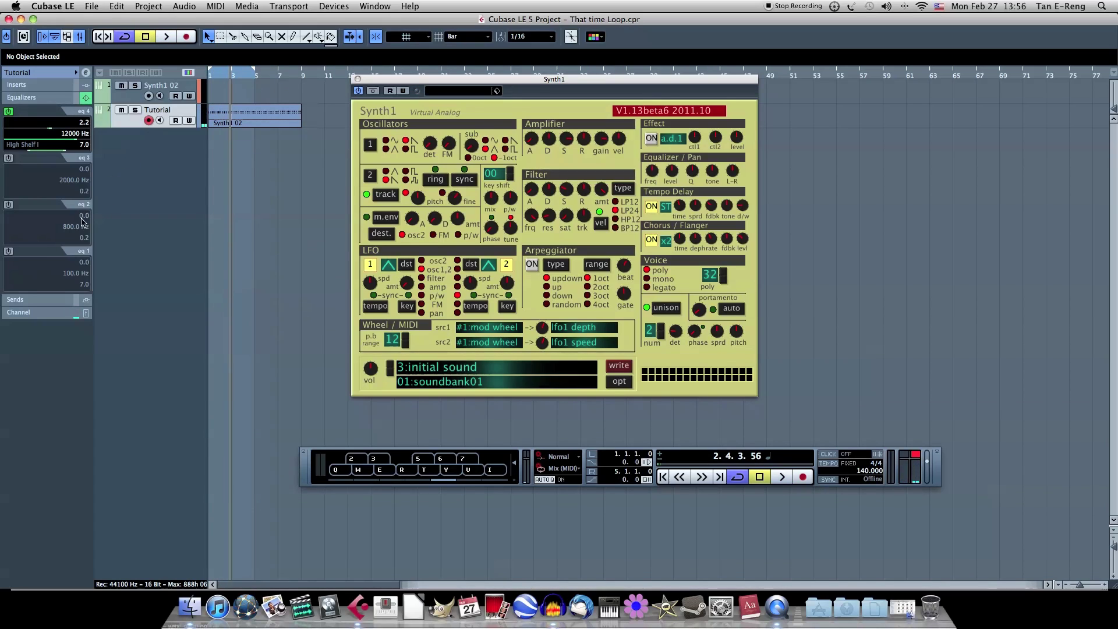
# Enable EQ band 1, the low shelf, set it to 200 Hz, cut it -24.0 dB, and audition.
pyautogui.click(8, 252)
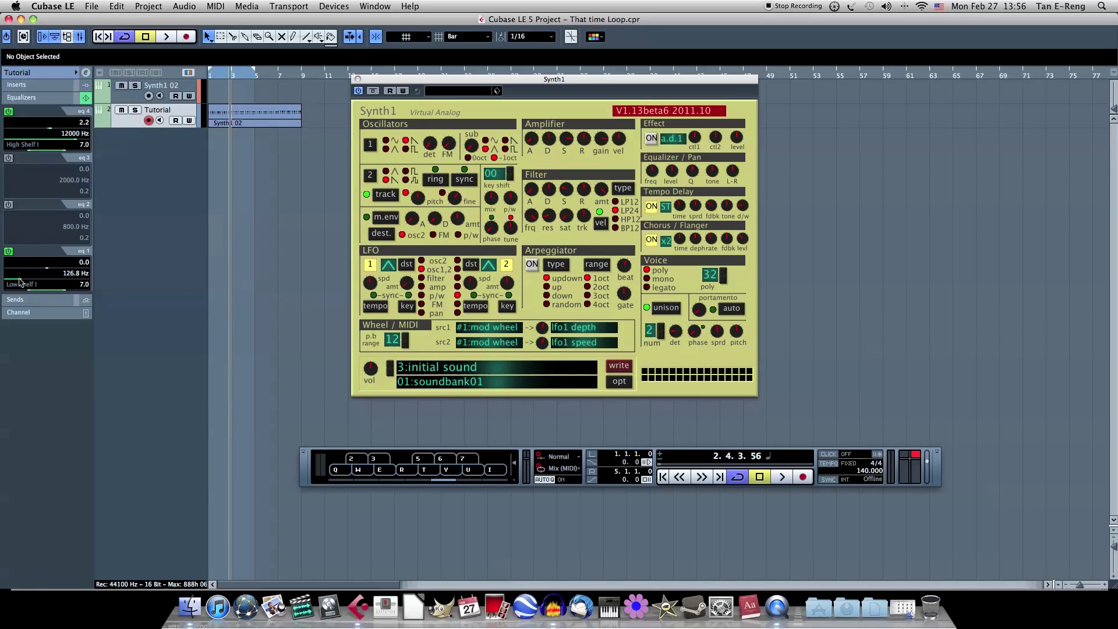
pyautogui.moveTo(20, 280); pyautogui.dragTo(23, 280)
pyautogui.doubleClick(65, 274)
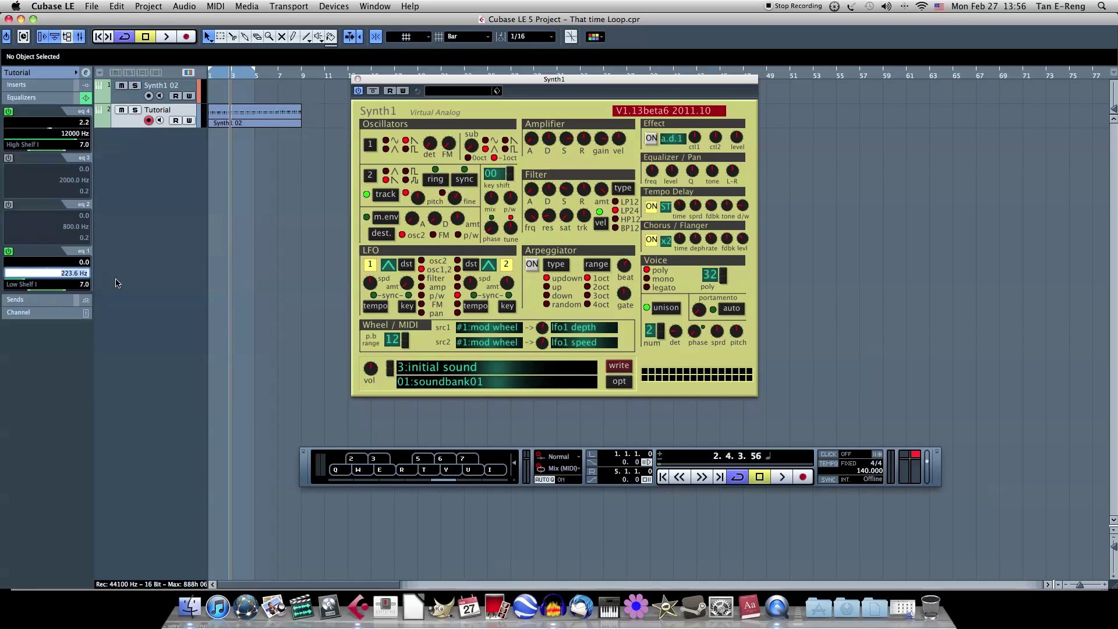
pyautogui.write('200')
pyautogui.press('Return')
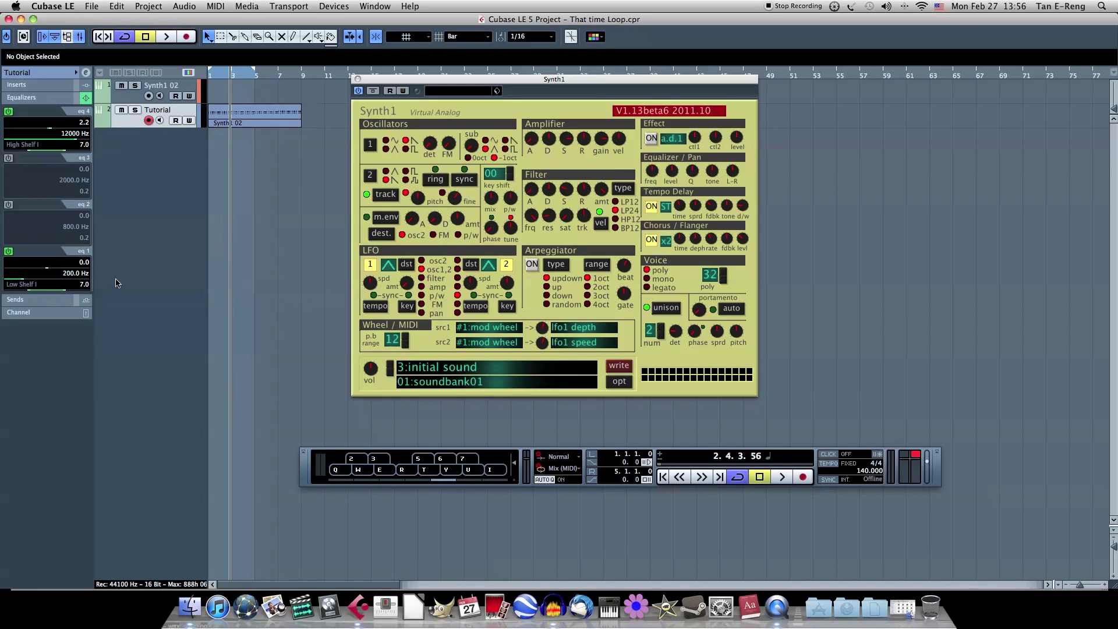
pyautogui.moveTo(48, 271); pyautogui.dragTo(2, 273)
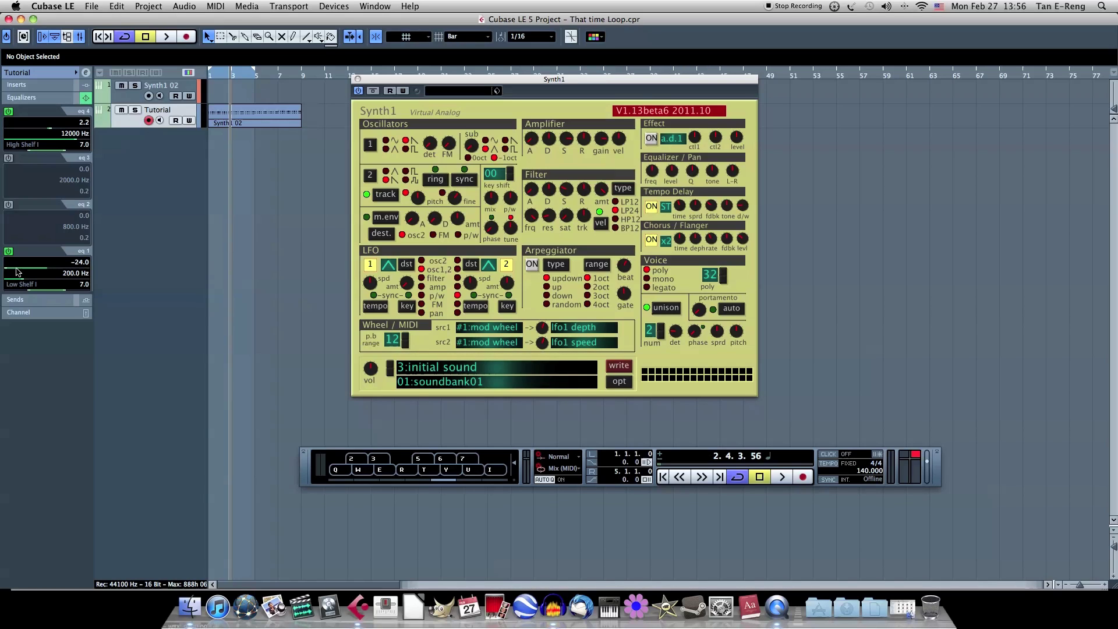
pyautogui.press('space')
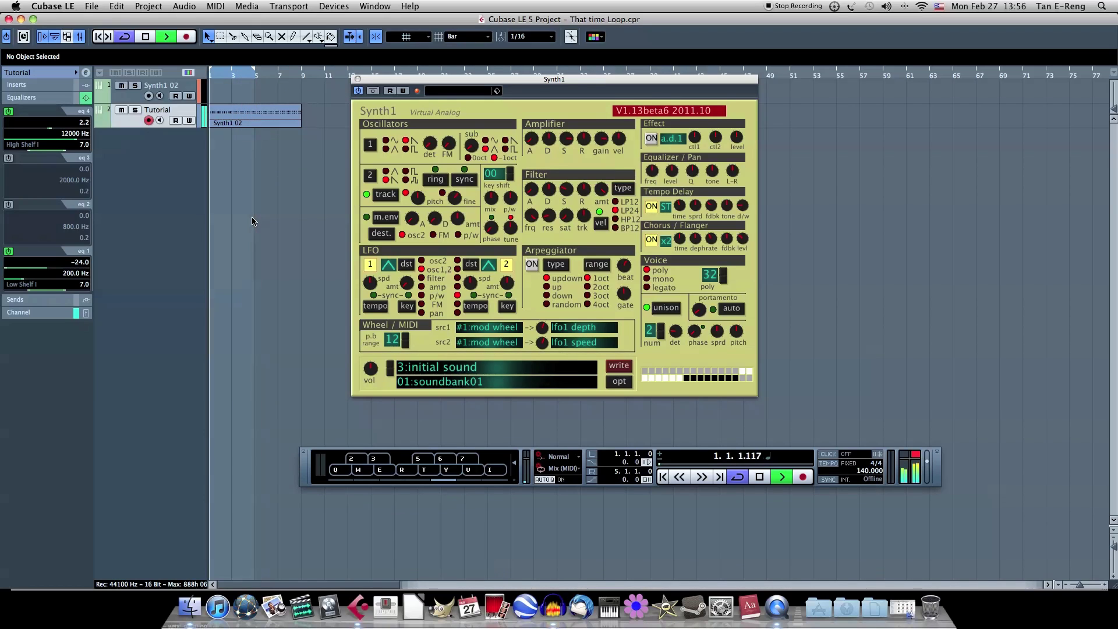
pyautogui.press('space')
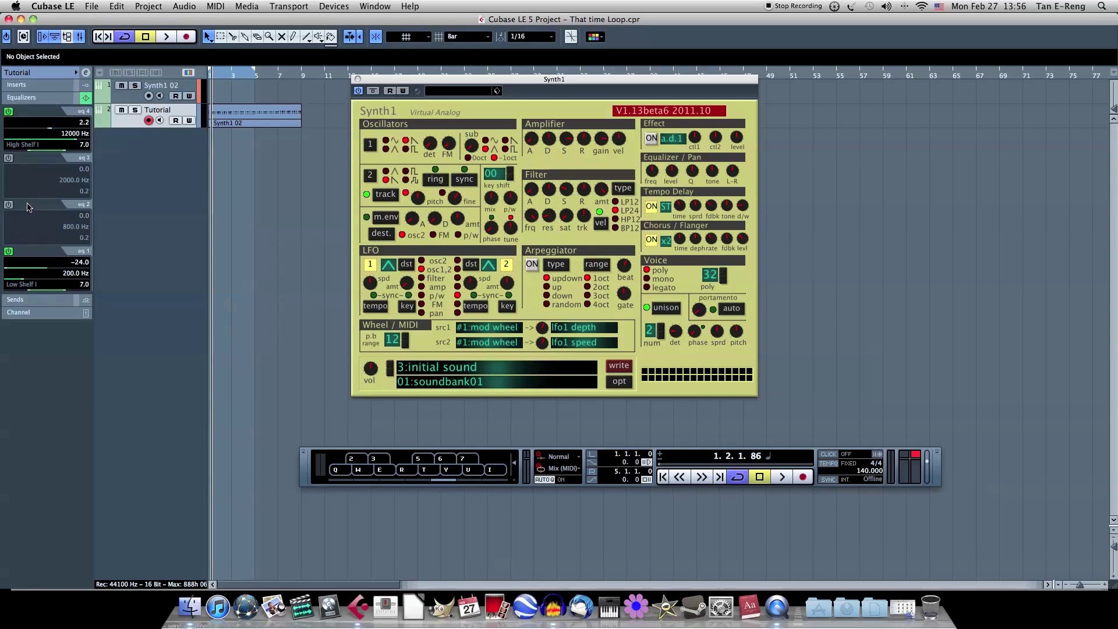
# Enable EQ band 3, the 2000 Hz parametric, raise its gain to 3.2 dB, and audition playback.
pyautogui.click(9, 158)
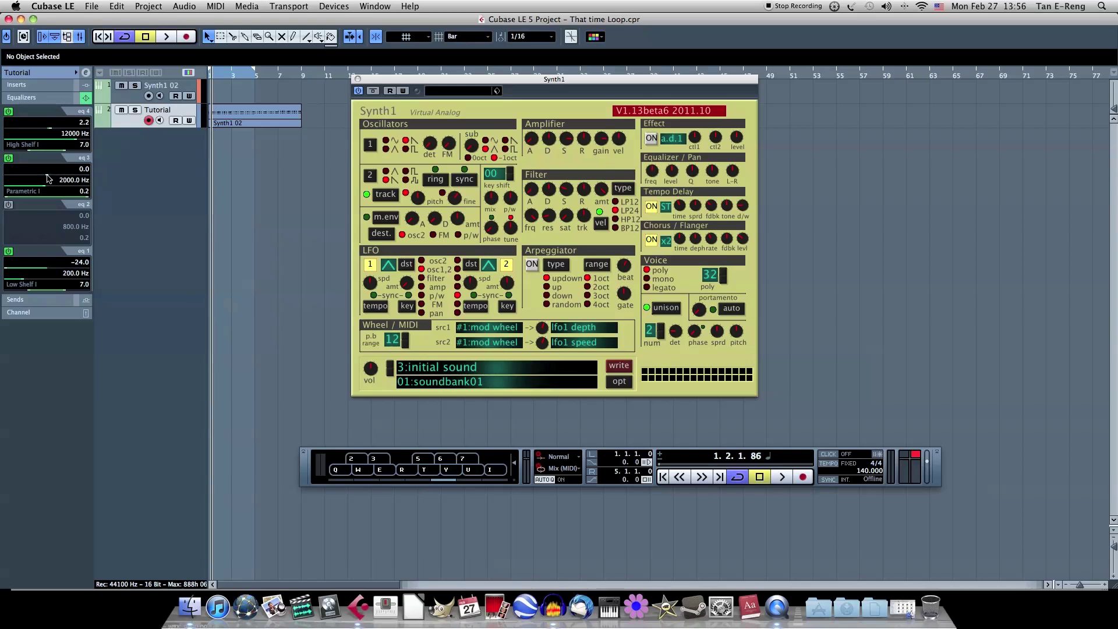
pyautogui.moveTo(48, 178); pyautogui.dragTo(55, 179)
pyautogui.press('space')
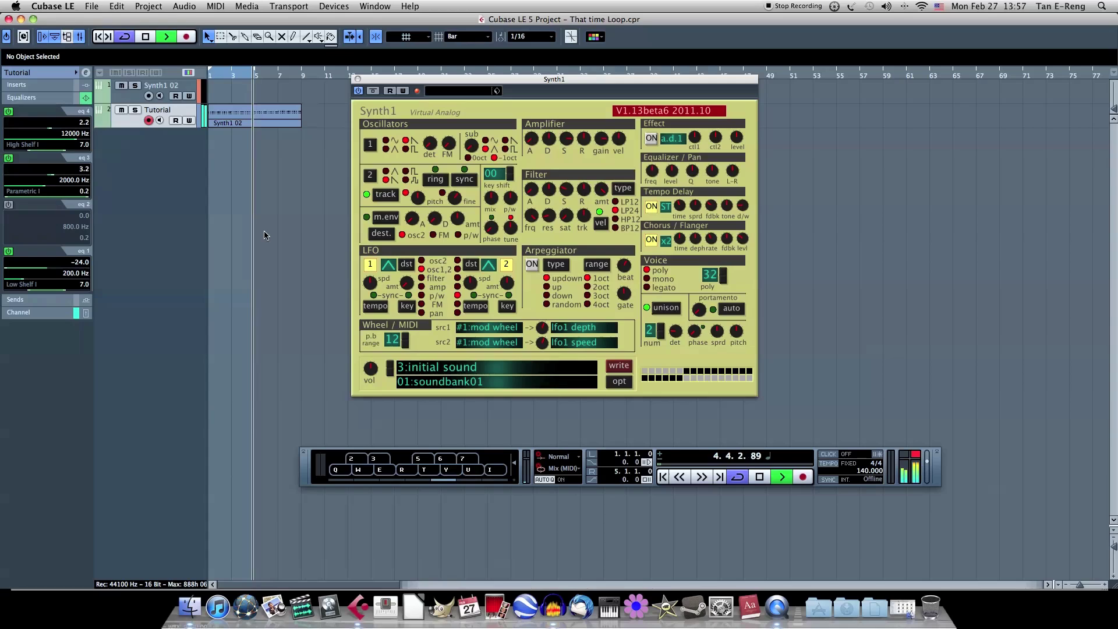
pyautogui.press('space')
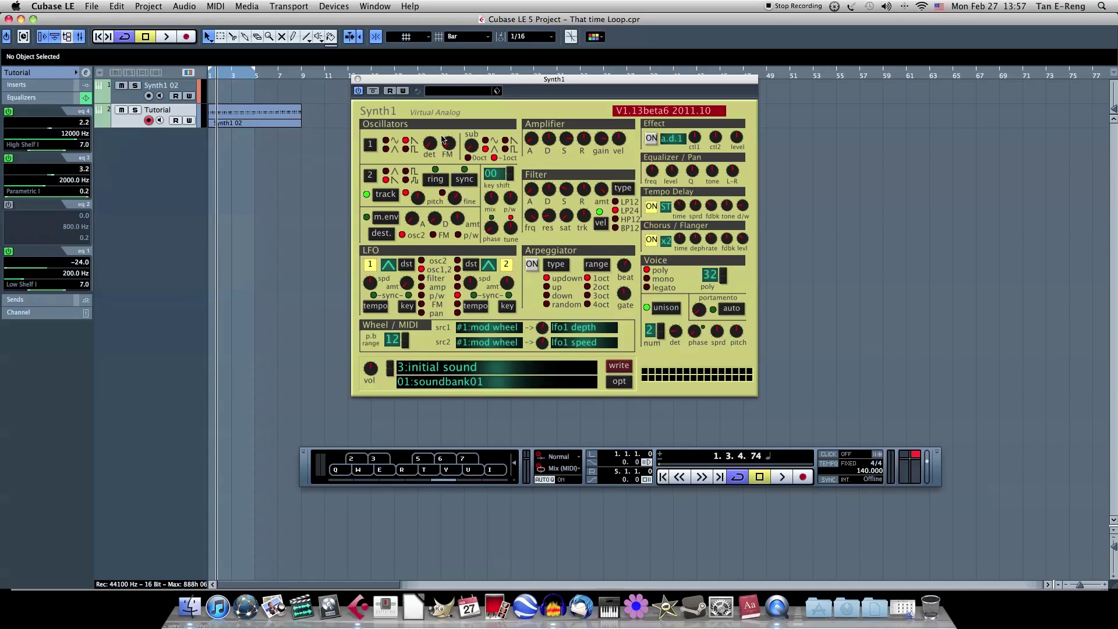
pyautogui.moveTo(434, 83); pyautogui.dragTo(439, 82)
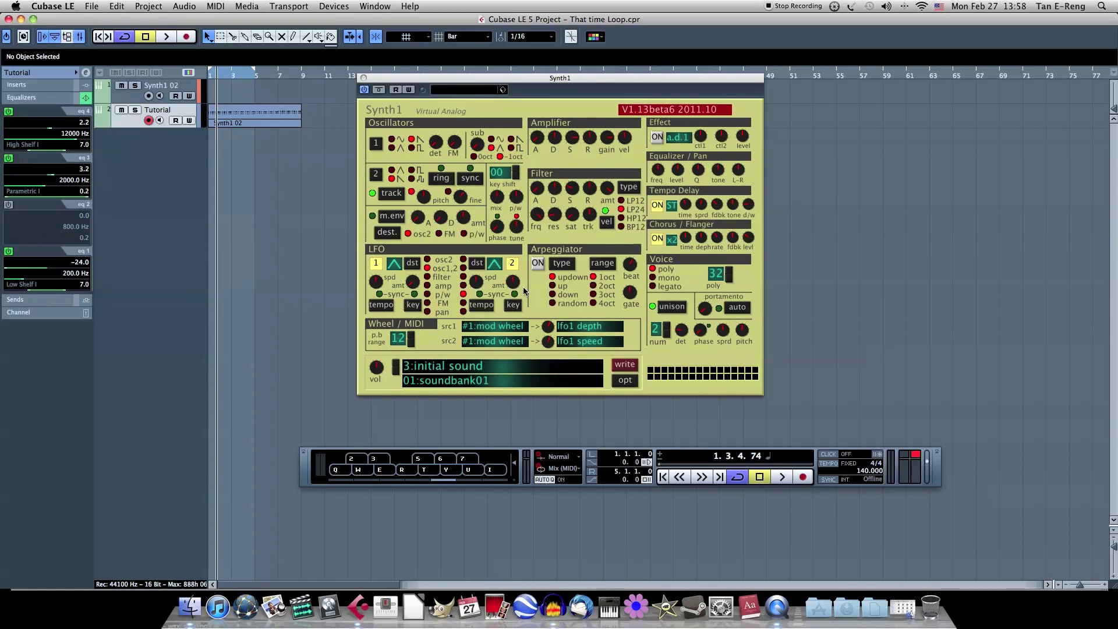
pyautogui.click(510, 381)
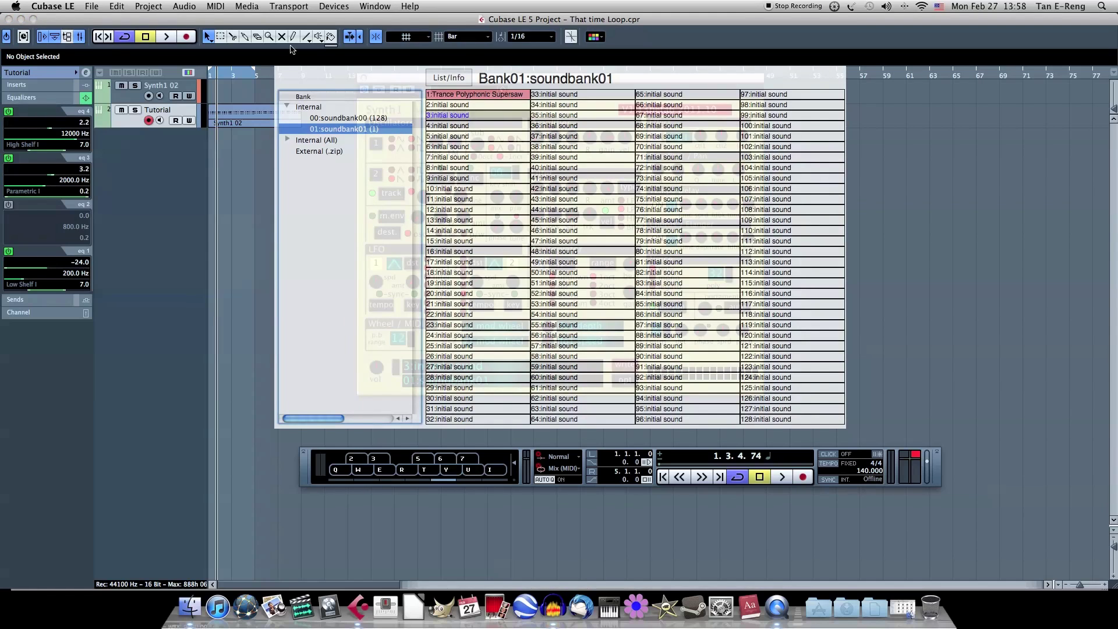
pyautogui.click(375, 119)
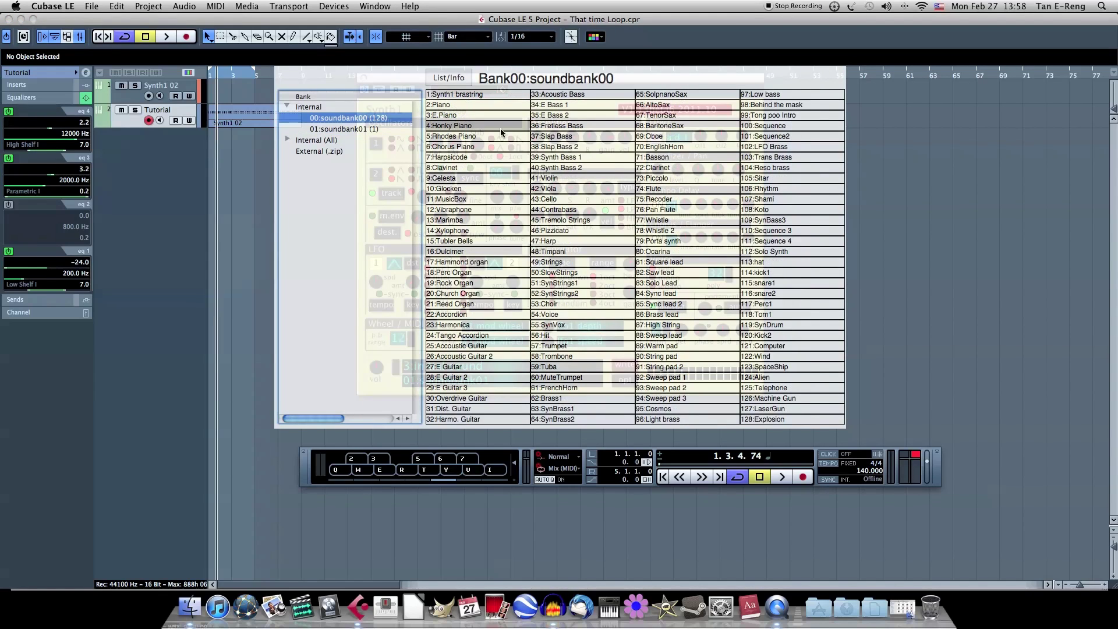
pyautogui.click(342, 130)
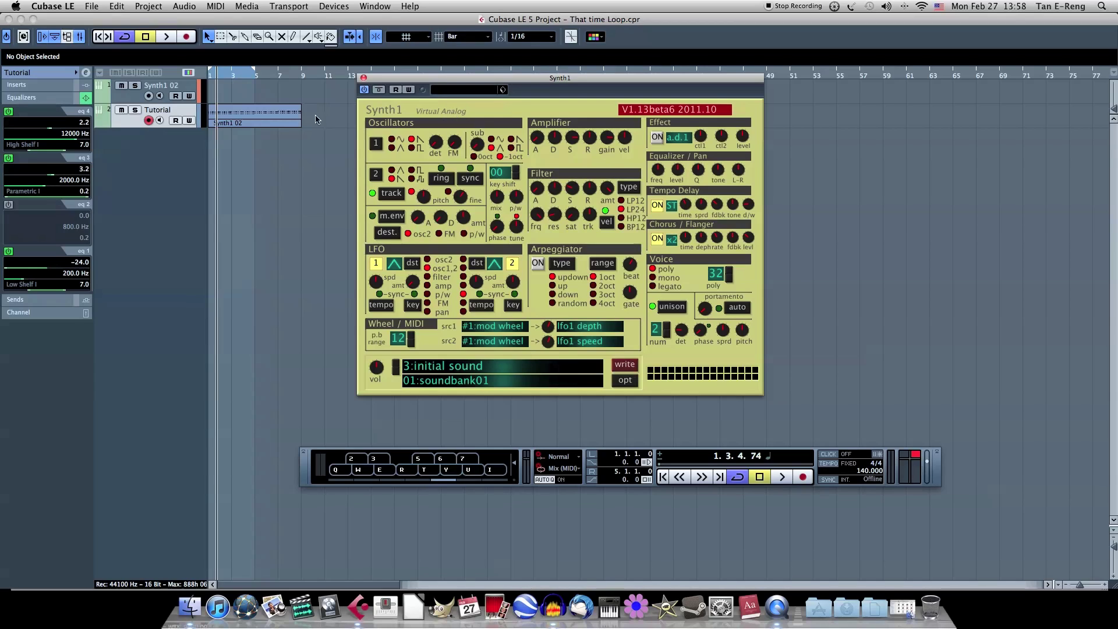
pyautogui.click(209, 76)
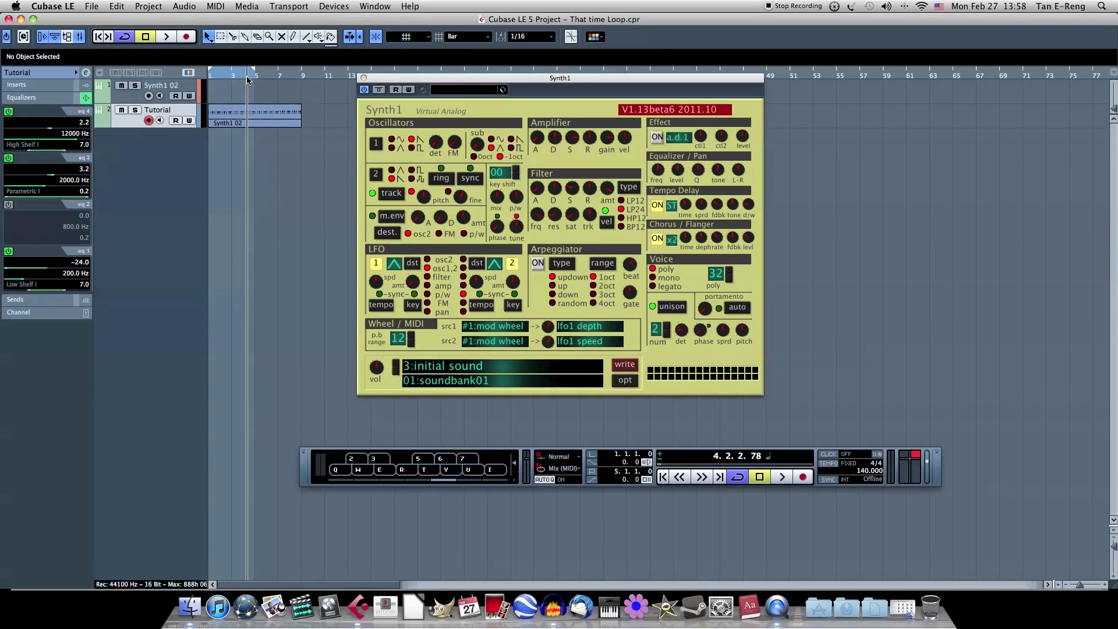
pyautogui.press('space')
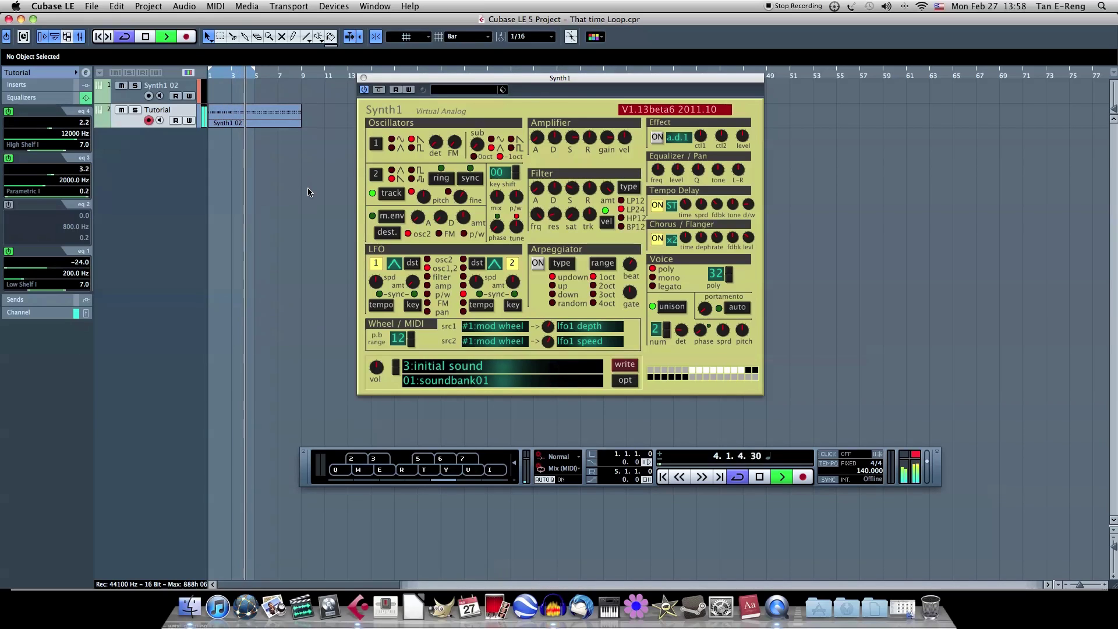
pyautogui.press('space')
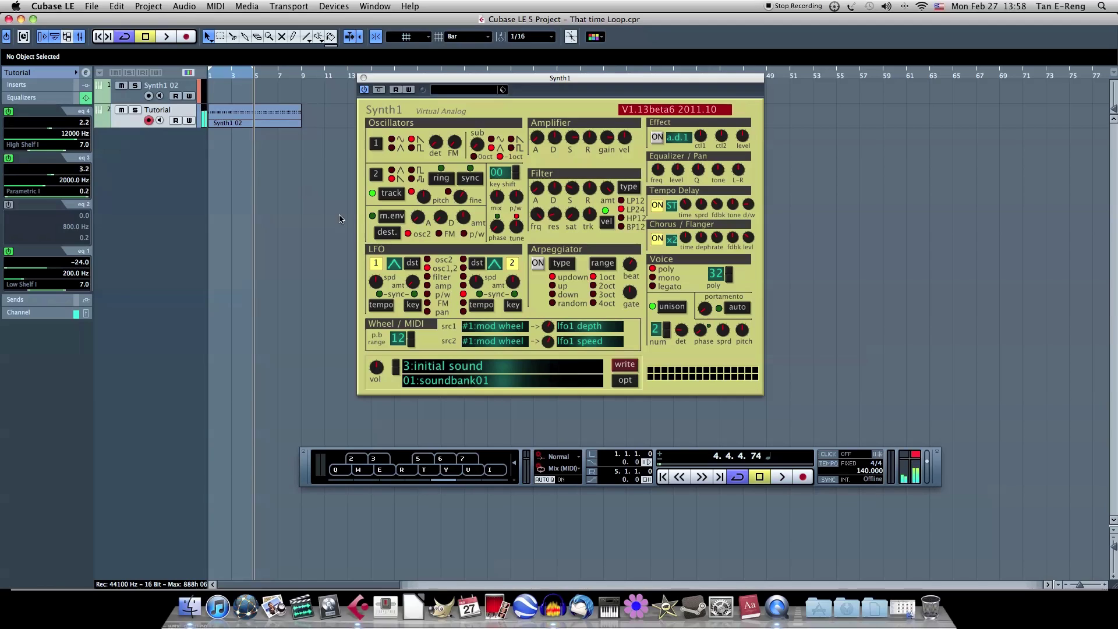